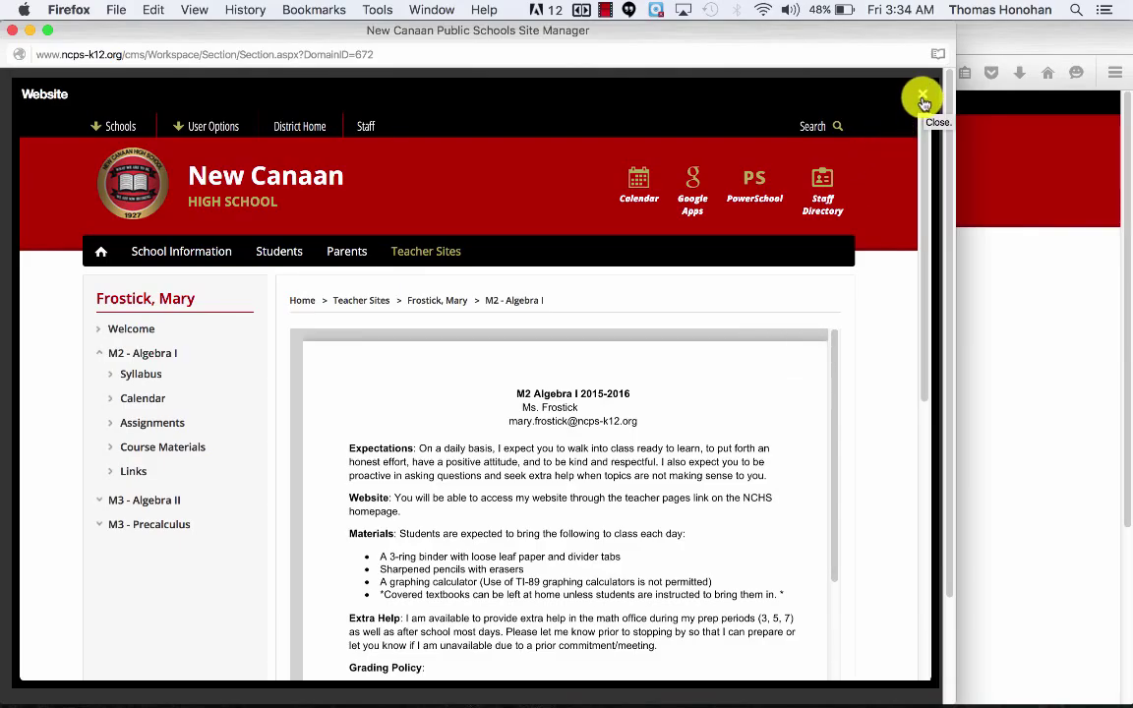
# Step: Close the website preview, save the Syllabus M2 Algebra I page and return to the section's page list
pyautogui.click(925, 98)
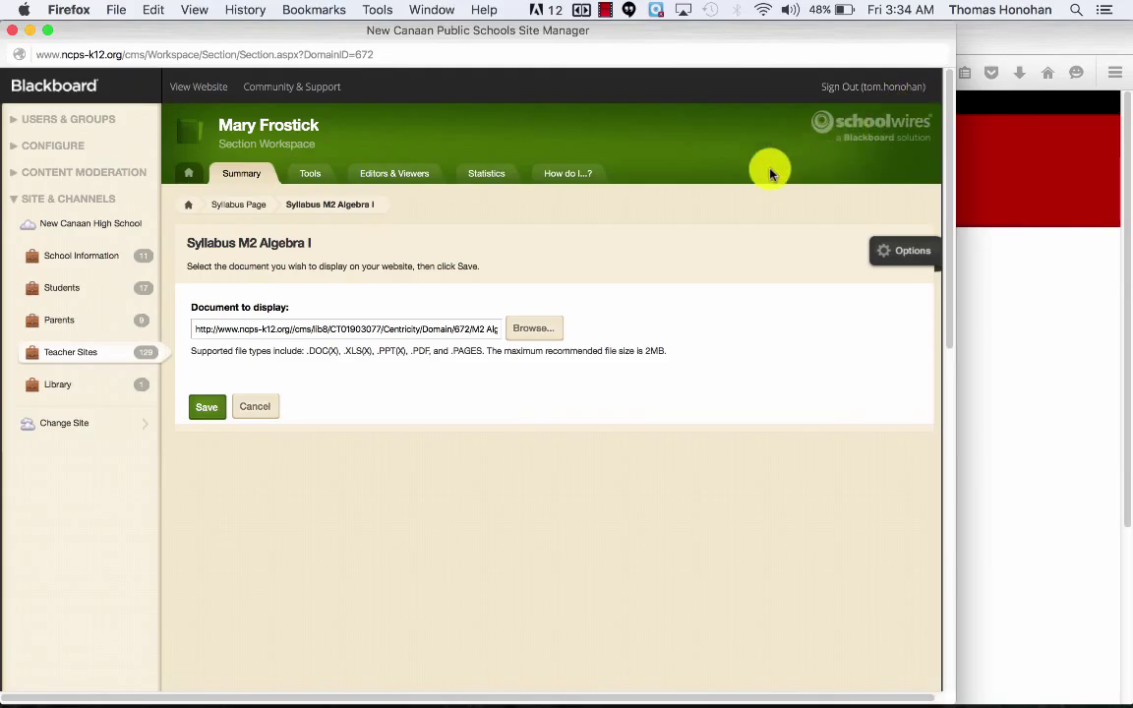
pyautogui.click(207, 414)
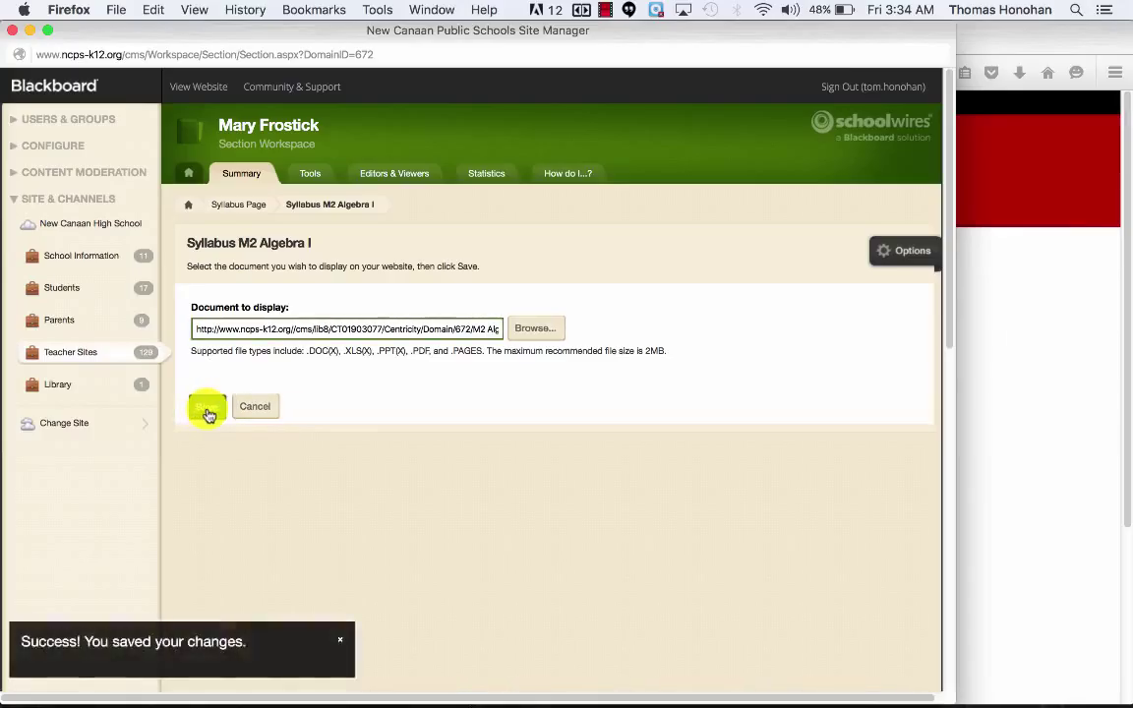
pyautogui.click(189, 211)
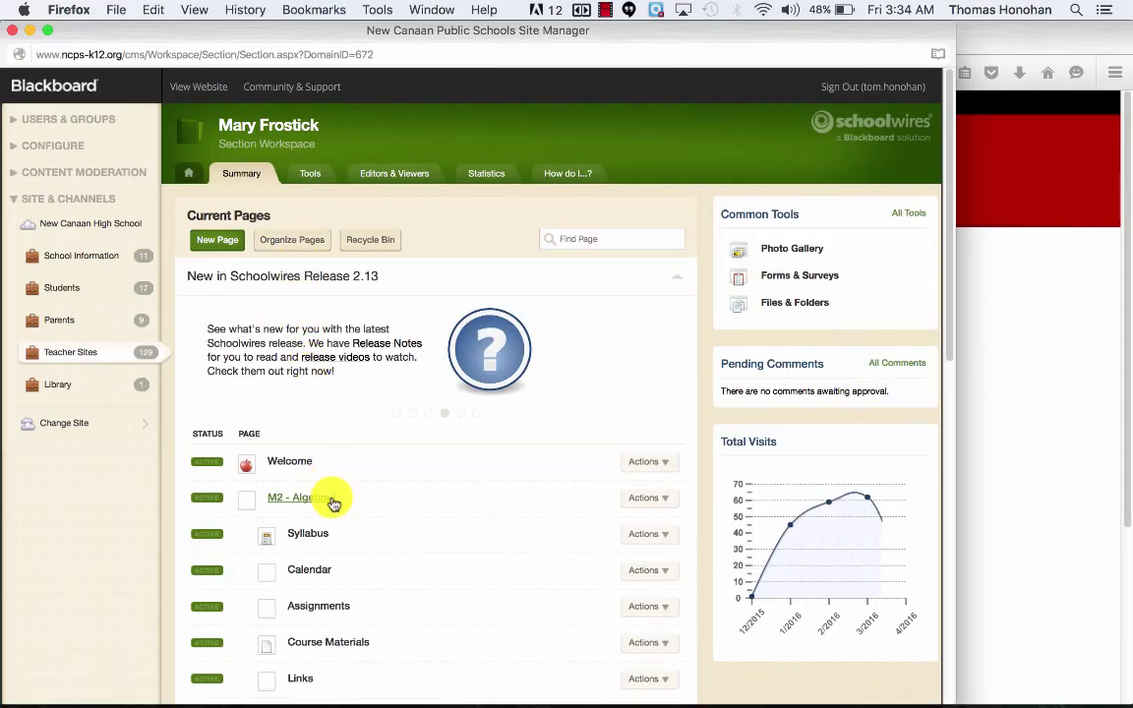
# Step: Open the M2 Algebra I Calendar page, view its HTML embed code and save the page
pyautogui.click(311, 574)
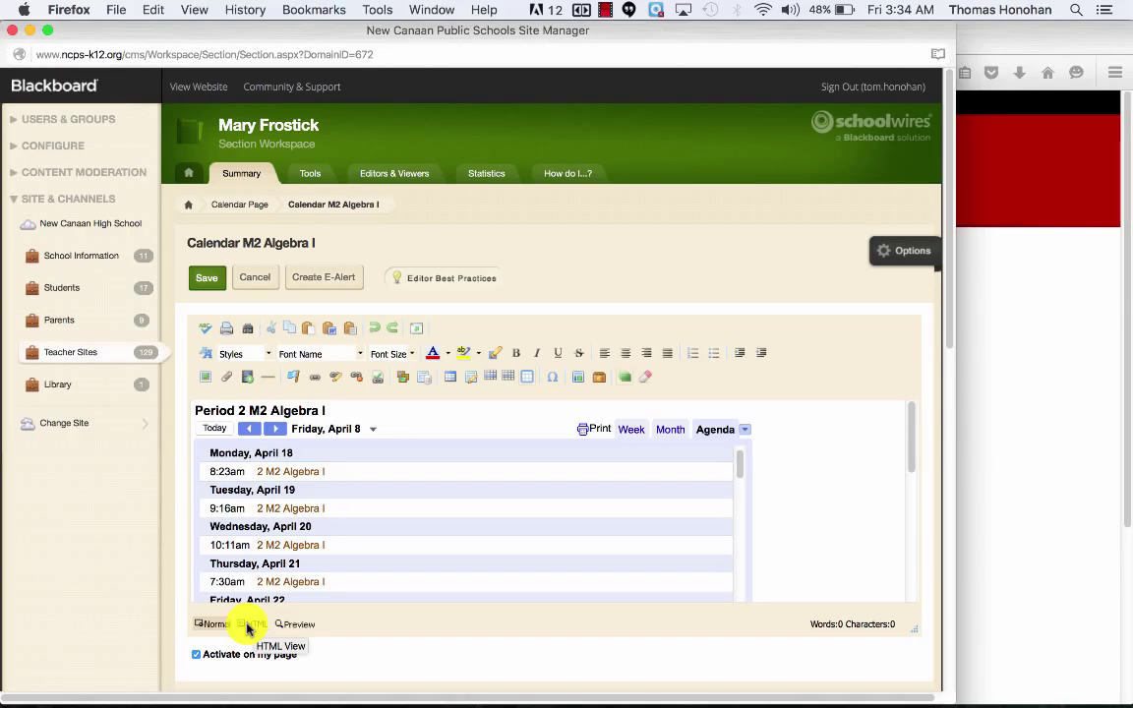
pyautogui.click(248, 626)
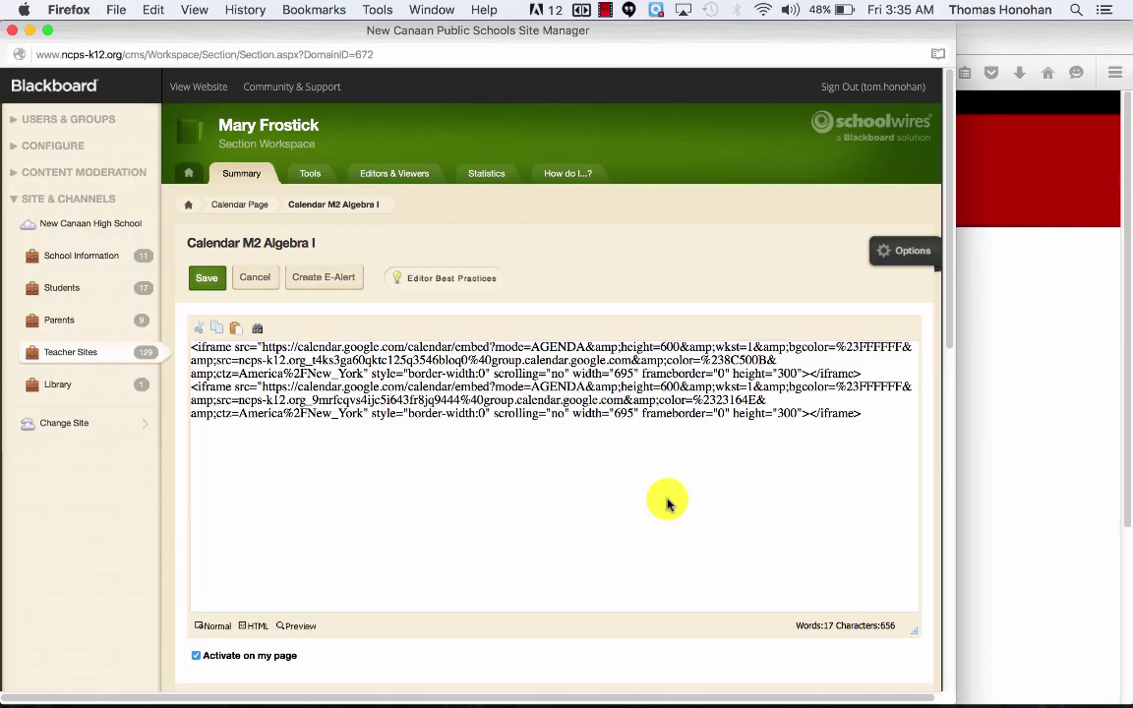
pyautogui.click(207, 280)
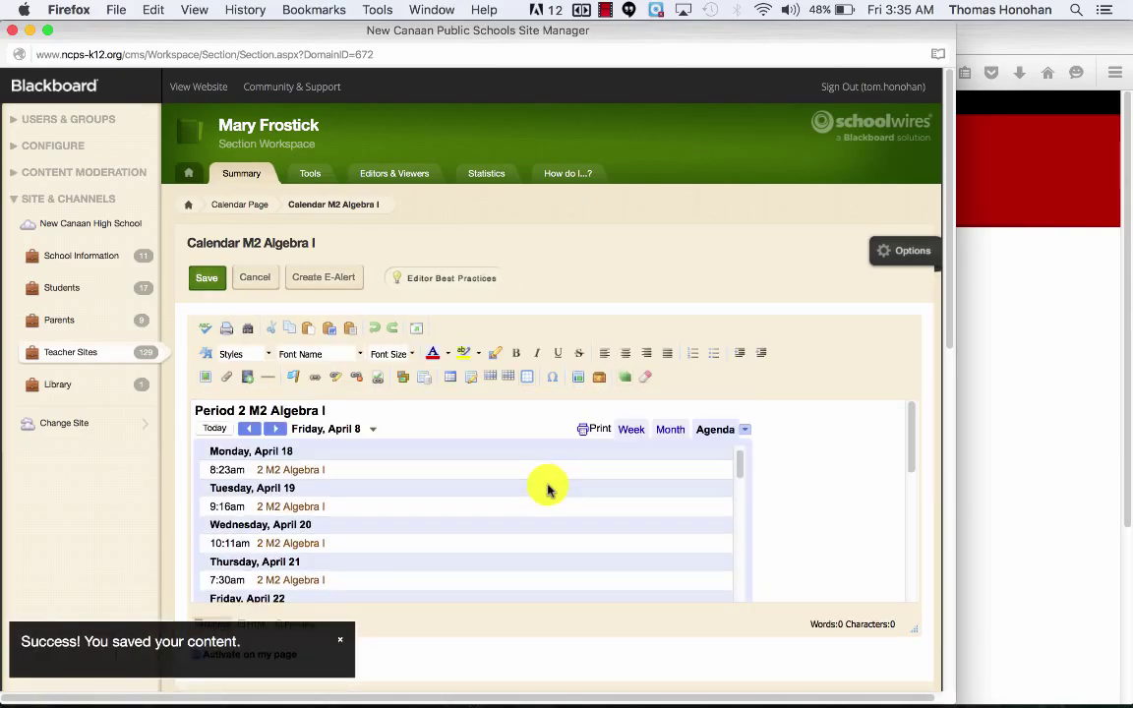
pyautogui.scroll(-3, 548, 488)
pyautogui.scroll(3, 548, 489)
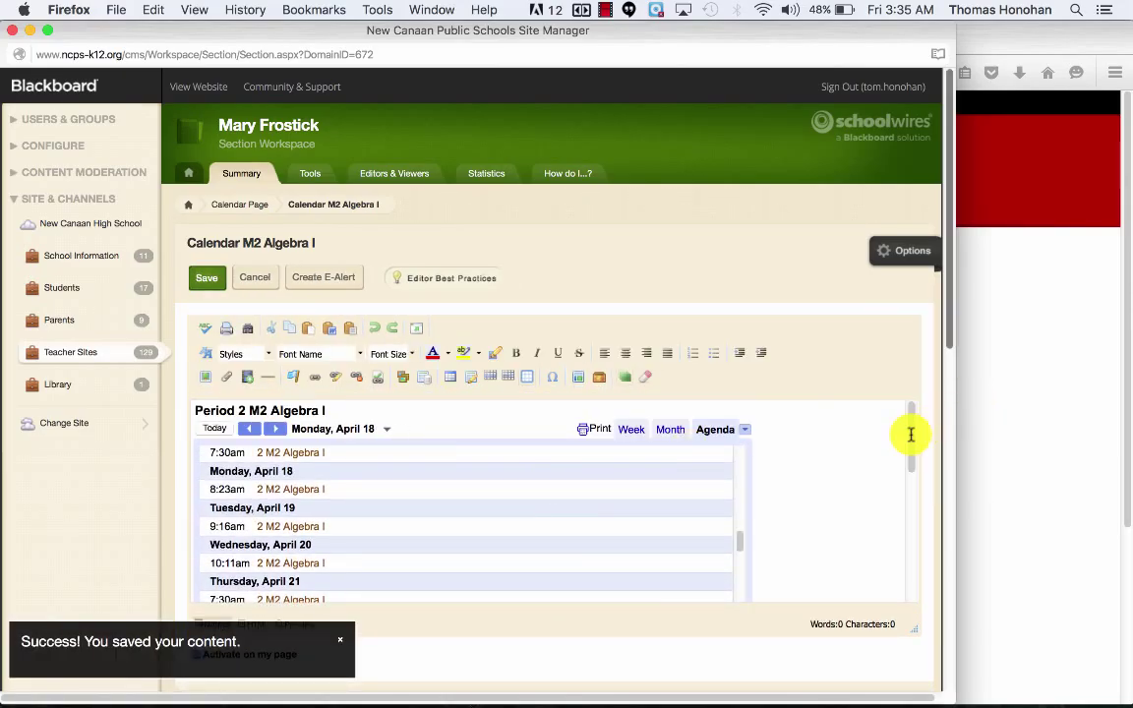
pyautogui.moveTo(908, 450)
pyautogui.mouseDown()
pyautogui.moveTo(903, 541)
pyautogui.moveTo(903, 435)
pyautogui.mouseUp()
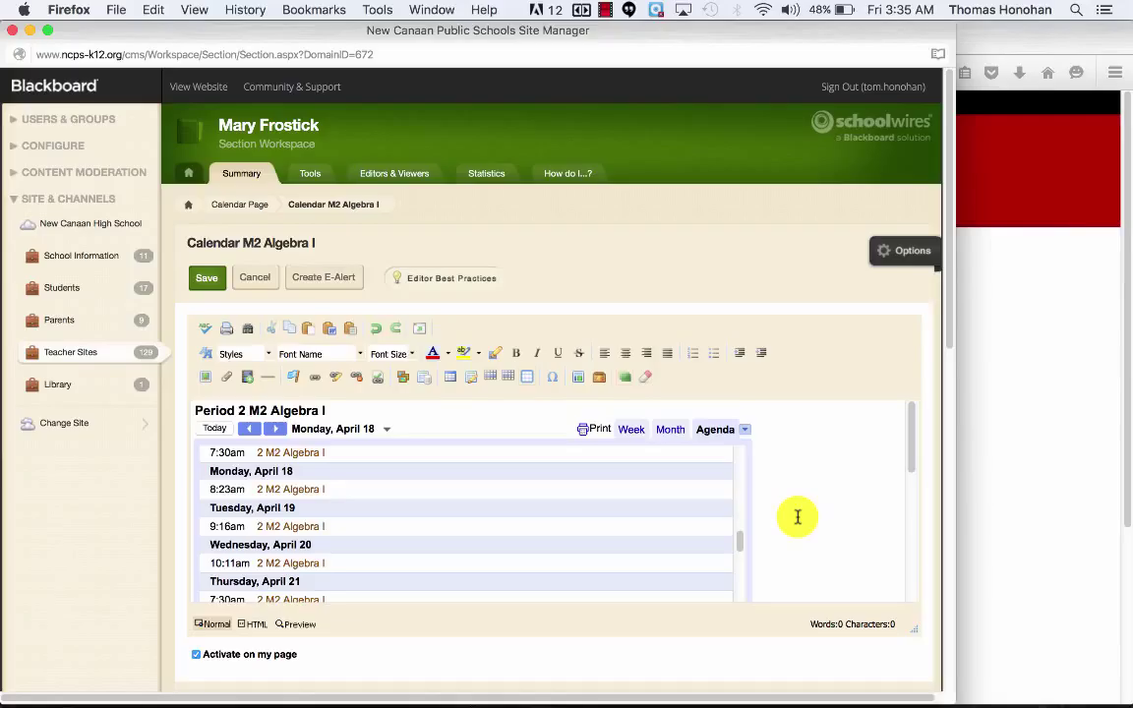
# Step: Close the old embeddable calendar helper page and return to the main Google Calendar view, declining the Reminders offer
pyautogui.click(987, 497)
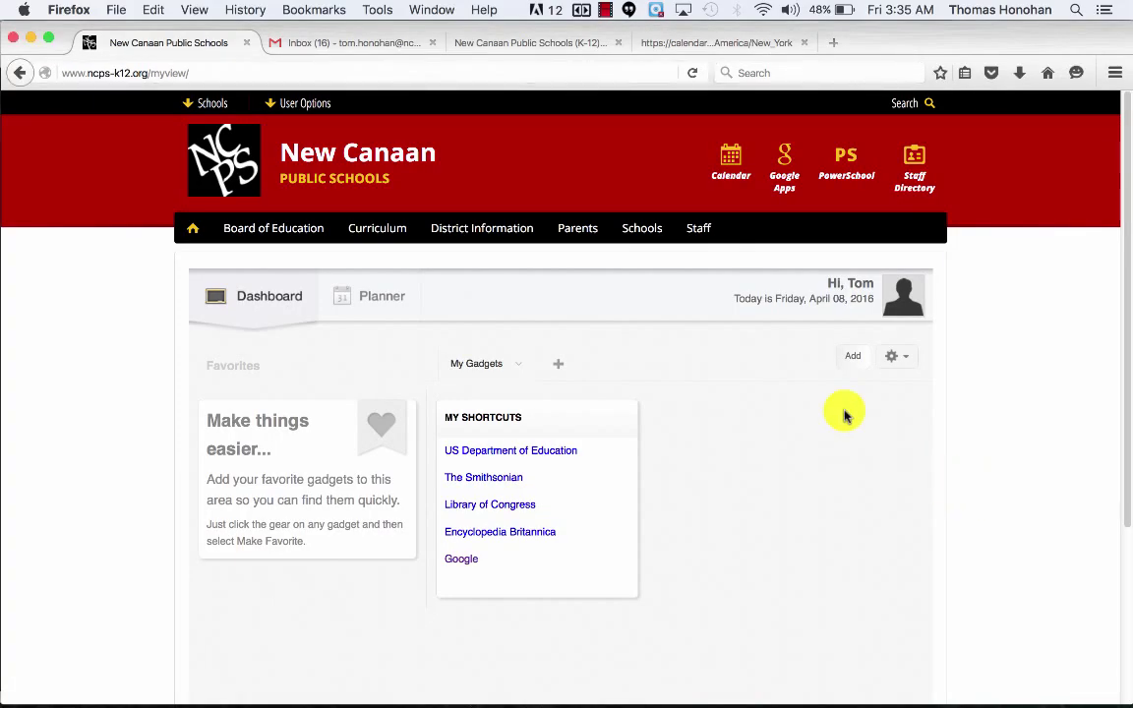
pyautogui.click(678, 44)
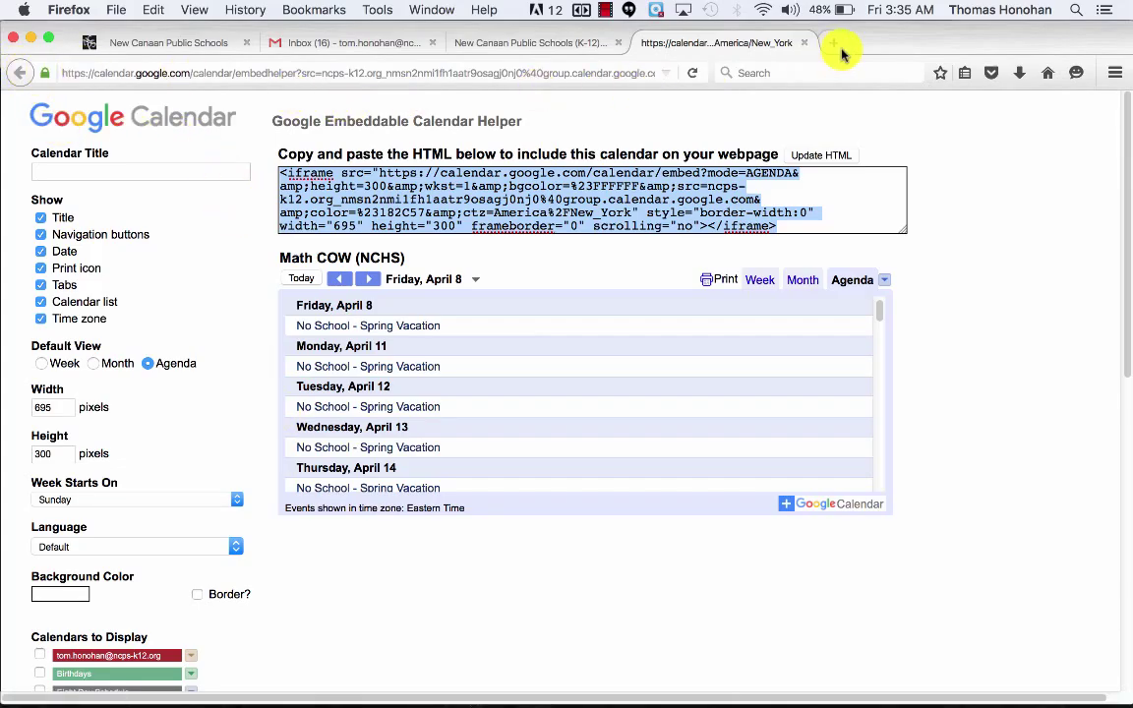
pyautogui.click(804, 42)
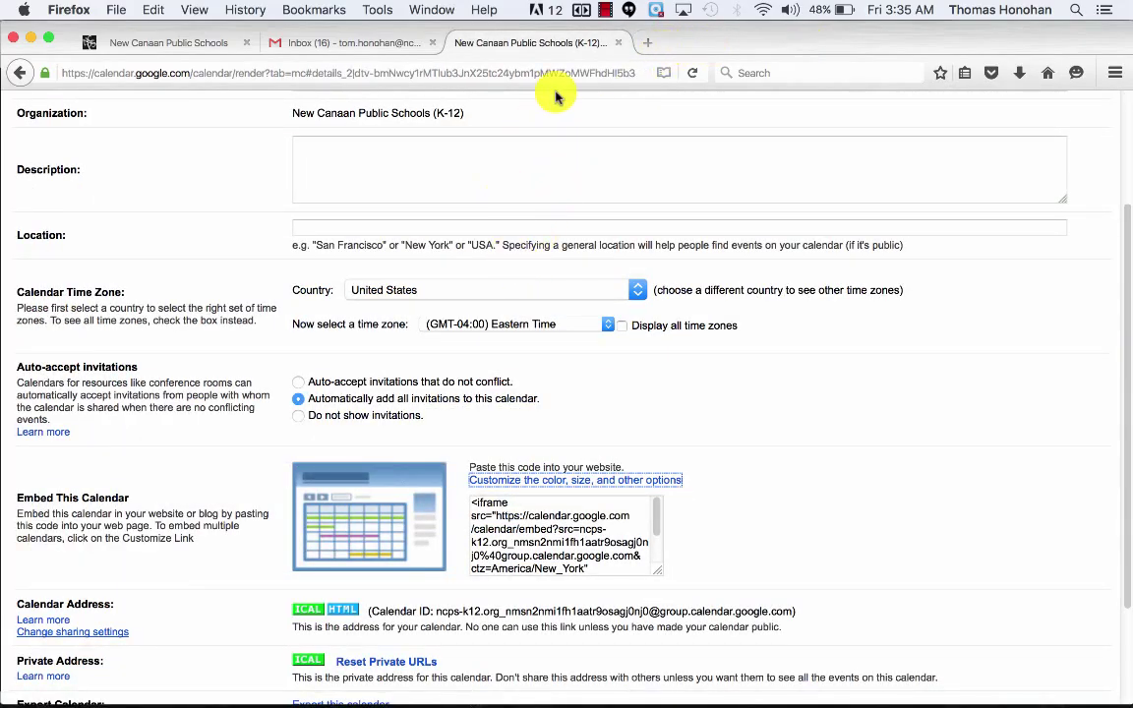
pyautogui.click(618, 42)
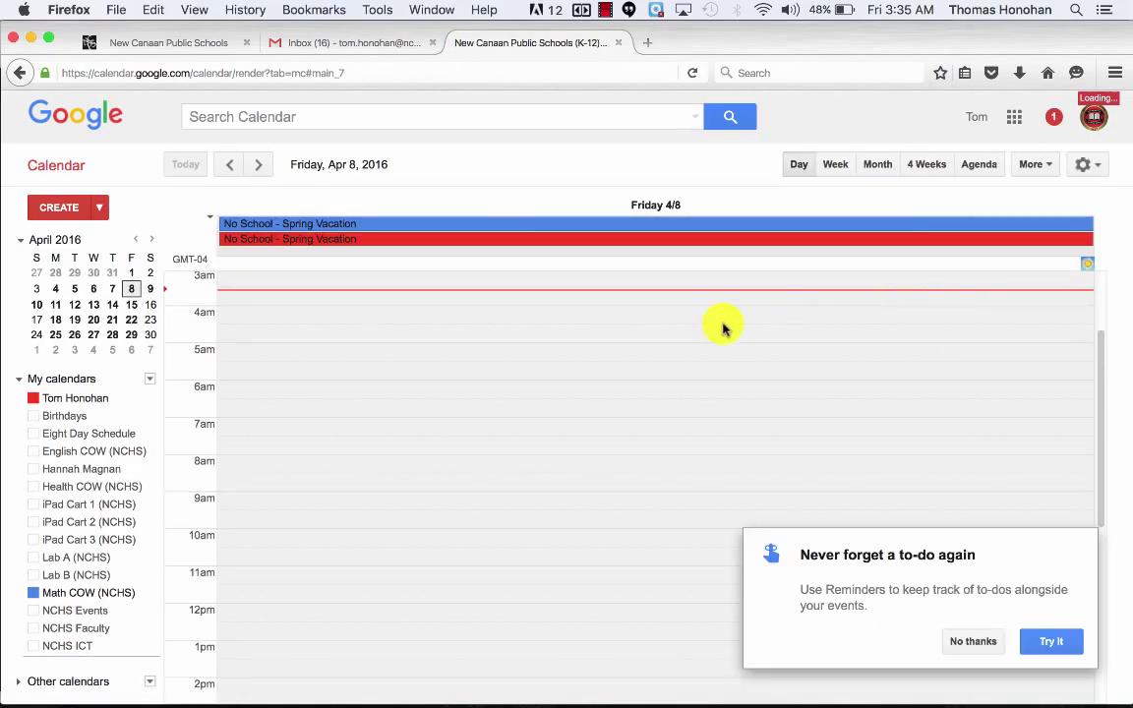
pyautogui.click(974, 643)
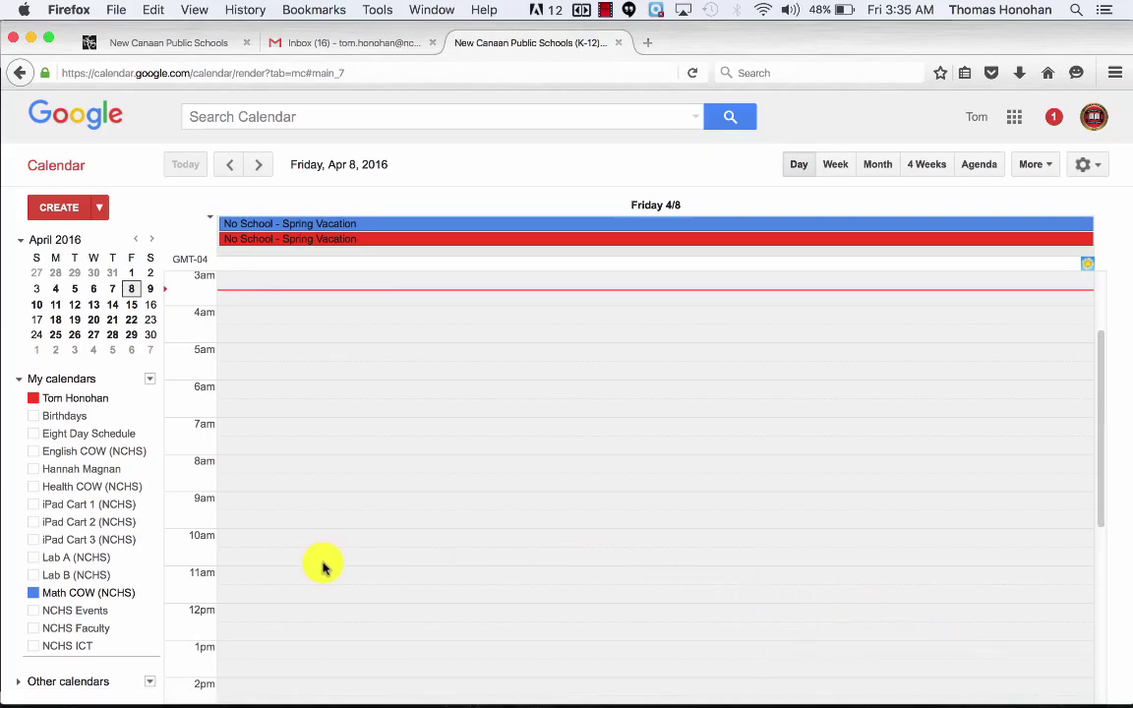
# Step: Open the Math COW (NCHS) calendar's settings and go to the customization options for its embed code
pyautogui.moveTo(139, 600)
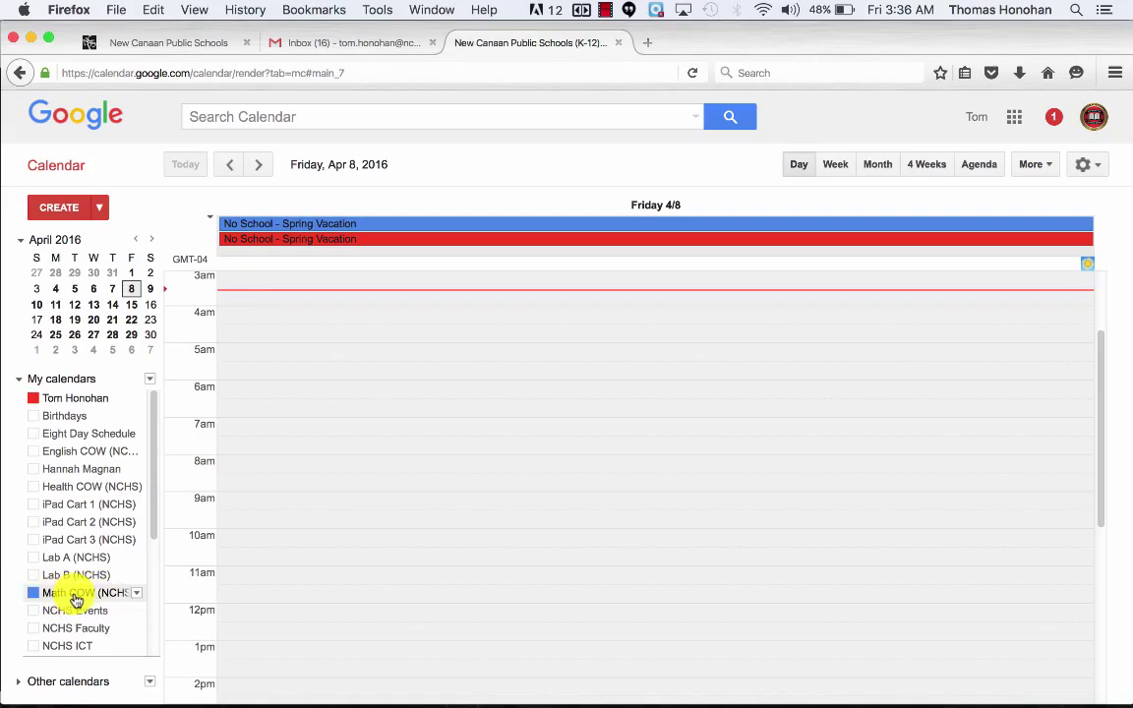
pyautogui.click(139, 594)
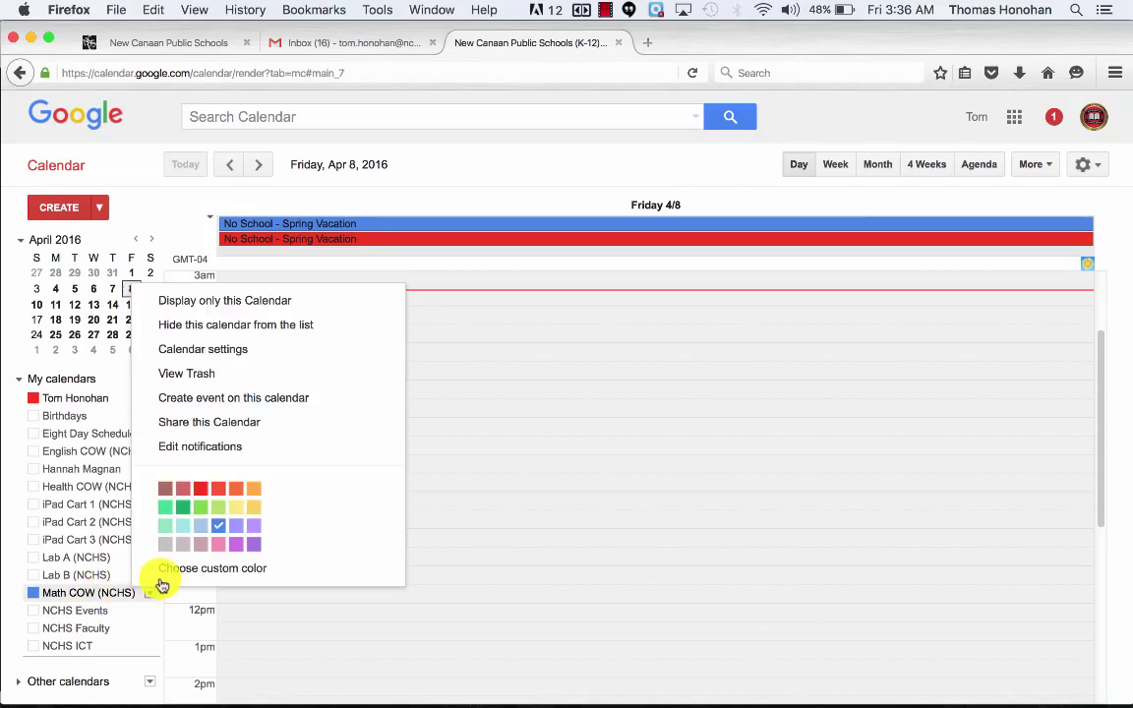
pyautogui.click(284, 356)
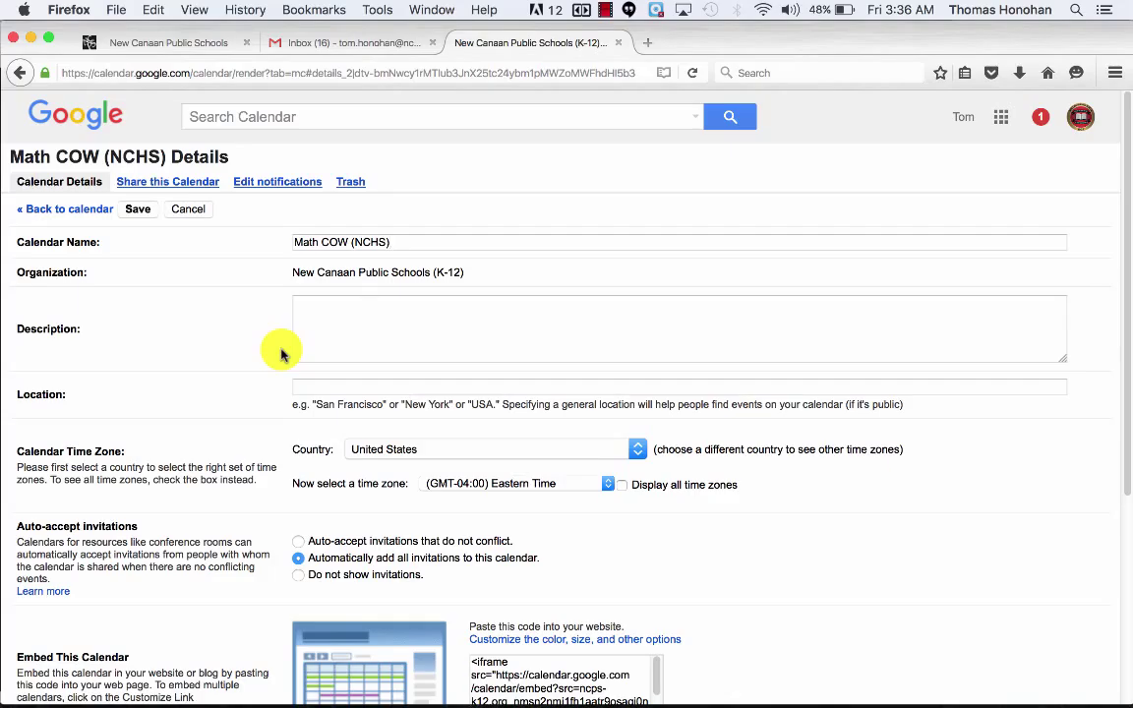
pyautogui.scroll(-3, 281, 354)
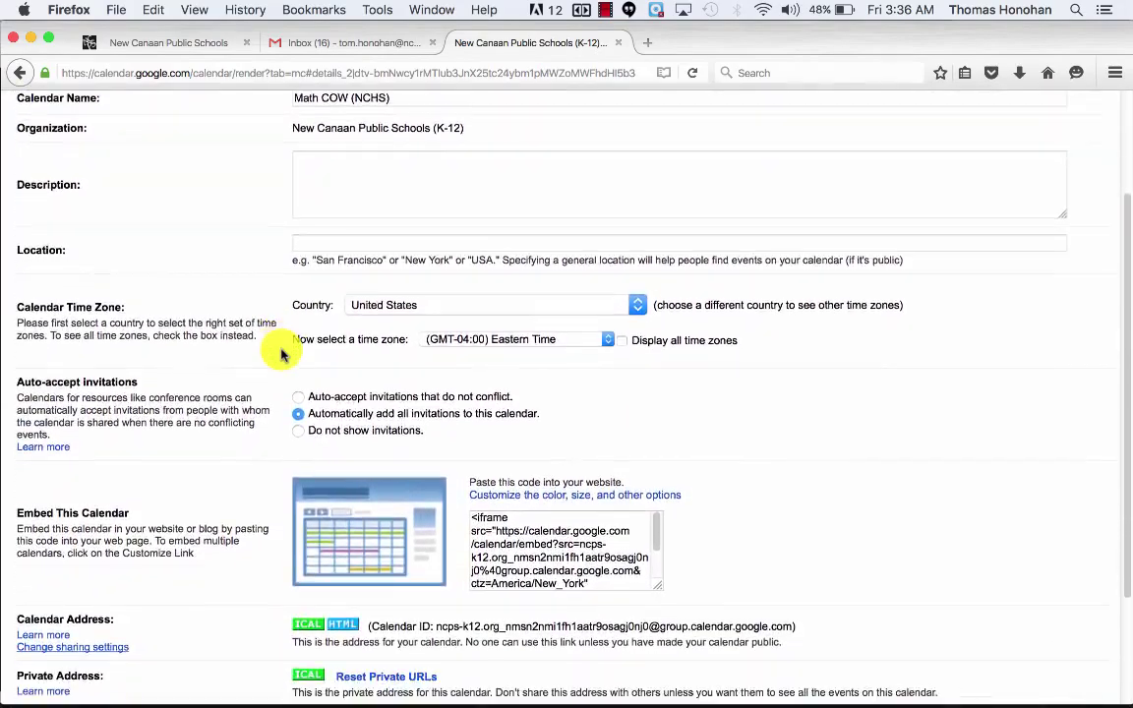
pyautogui.scroll(-1, 282, 354)
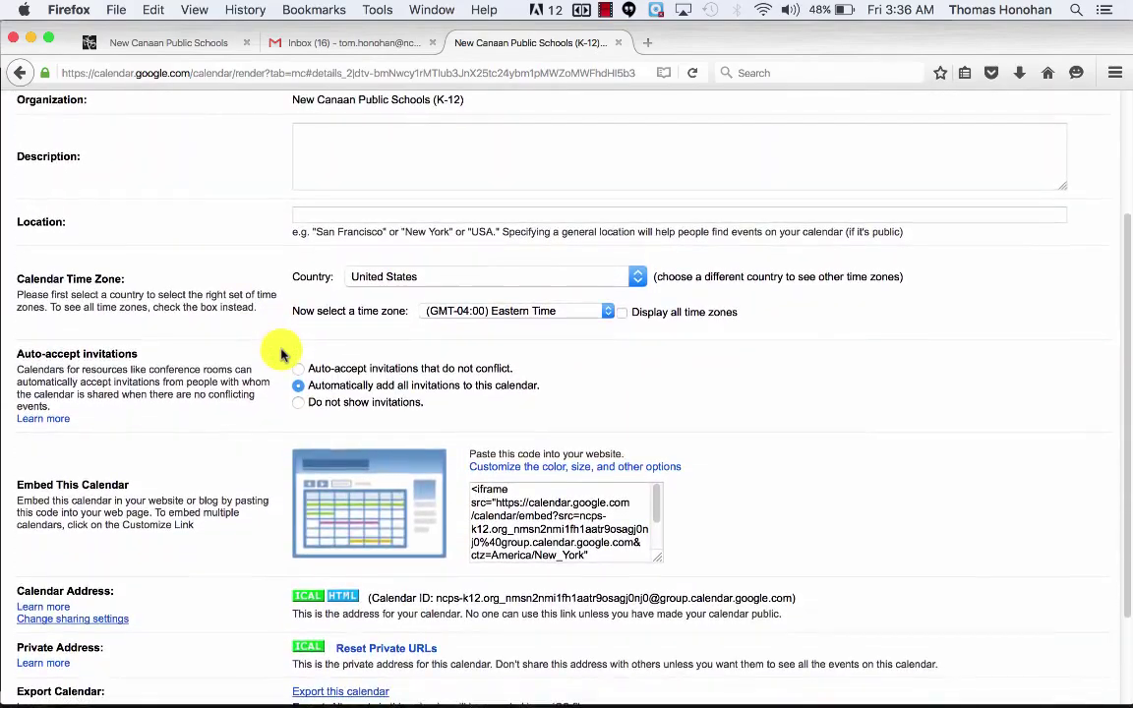
pyautogui.click(584, 476)
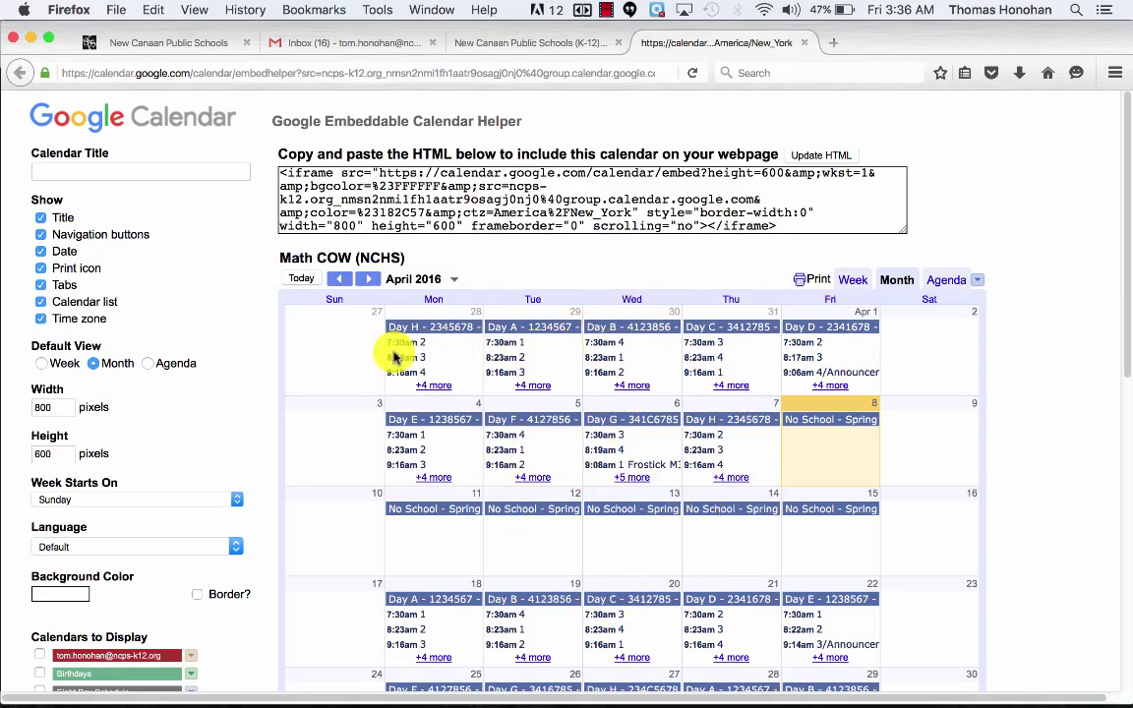
# Step: Set the embedded calendar's default view to Agenda, its width to 695 pixels and its height to 300 pixels
pyautogui.click(150, 366)
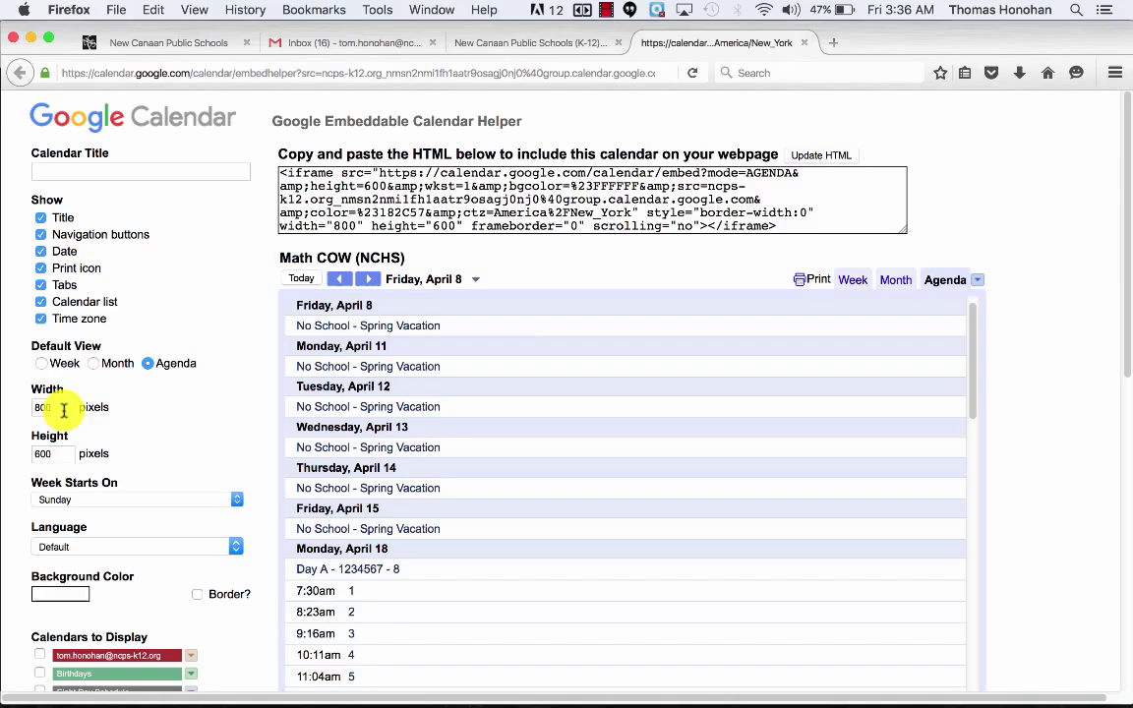
pyautogui.moveTo(63, 411); pyautogui.dragTo(28, 409)
pyautogui.write('6')
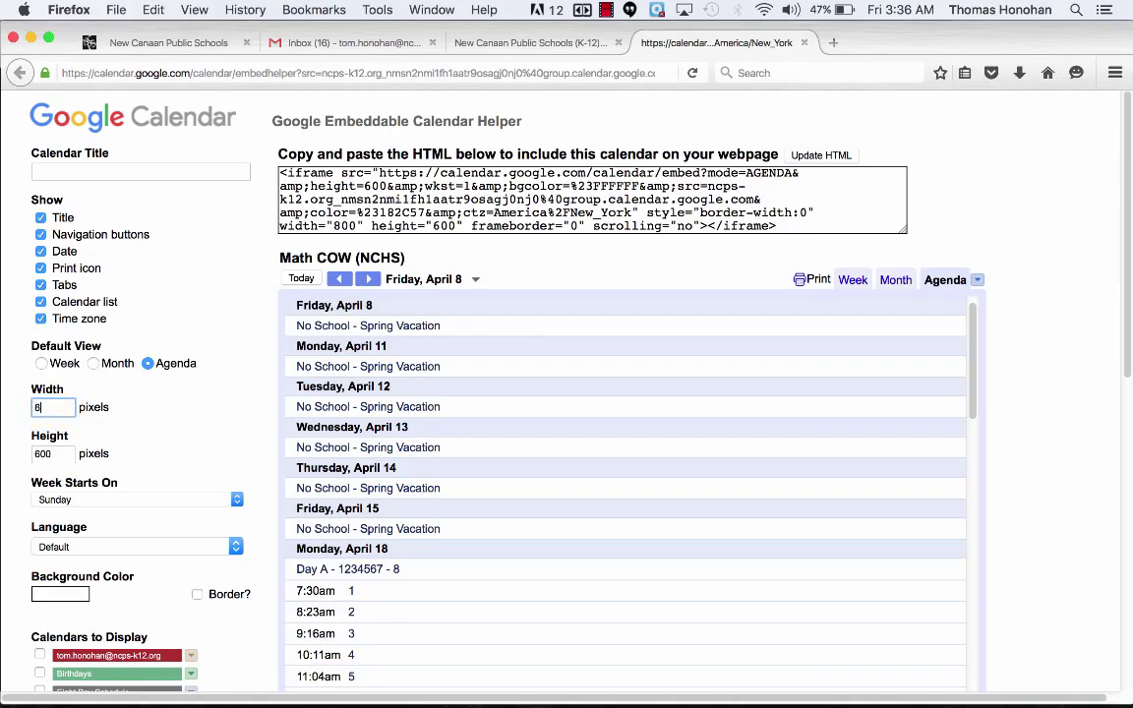
pyautogui.write('95')
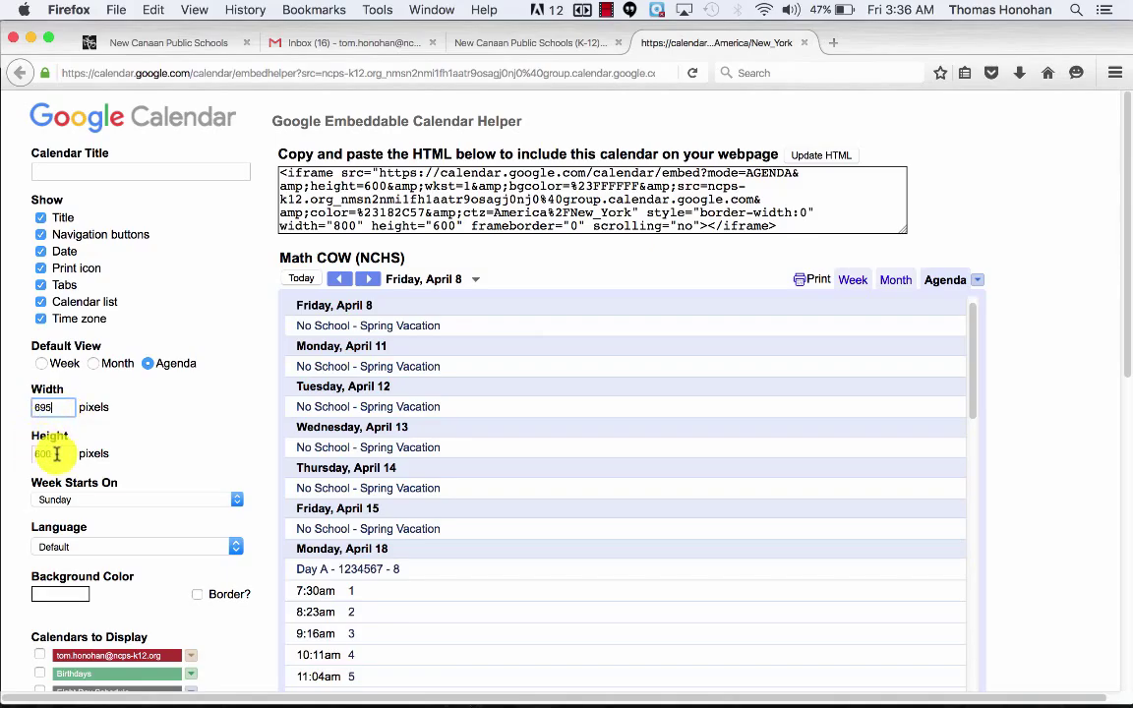
pyautogui.moveTo(61, 454); pyautogui.dragTo(20, 458)
pyautogui.write('3')
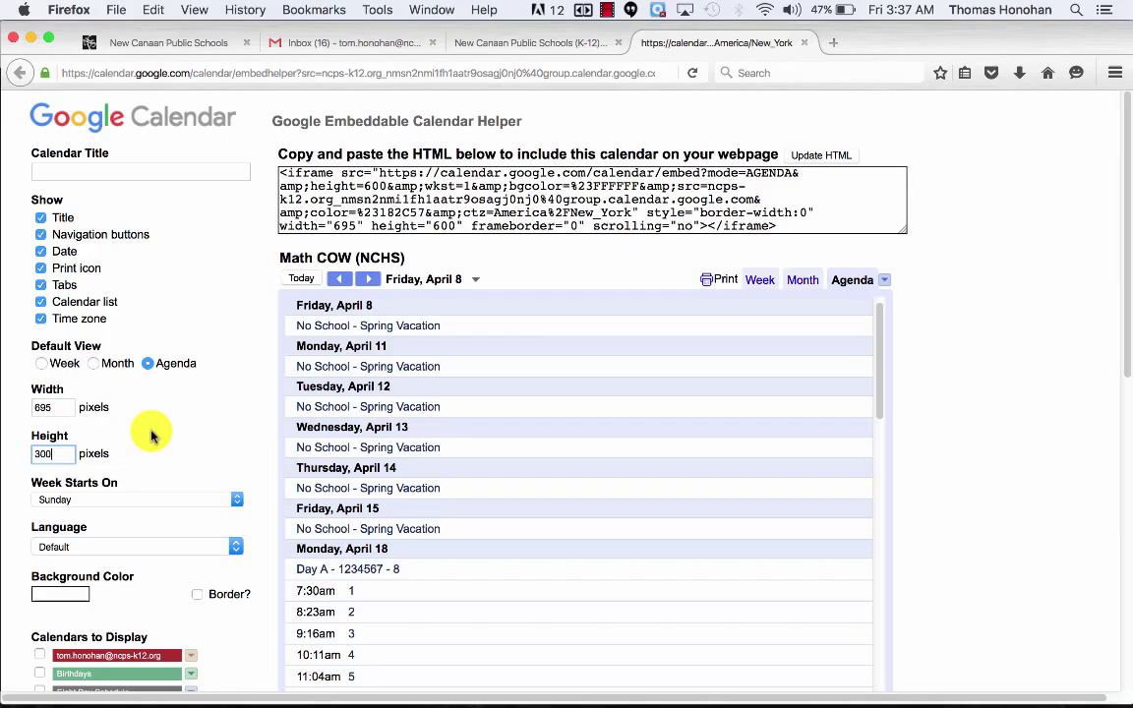
pyautogui.click(147, 364)
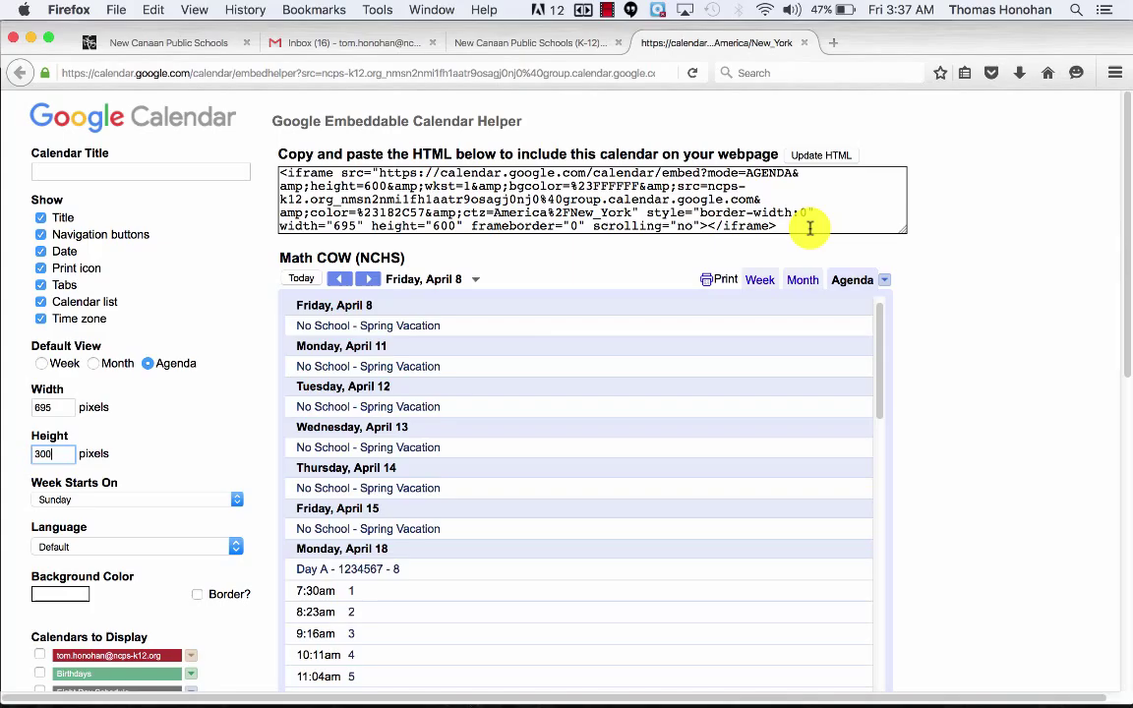
# Step: Copy the Math COW embed code and paste it on a new line below the existing iframes in the Calendar page's HTML
pyautogui.moveTo(810, 228); pyautogui.dragTo(276, 173)
pyautogui.press('super+c')
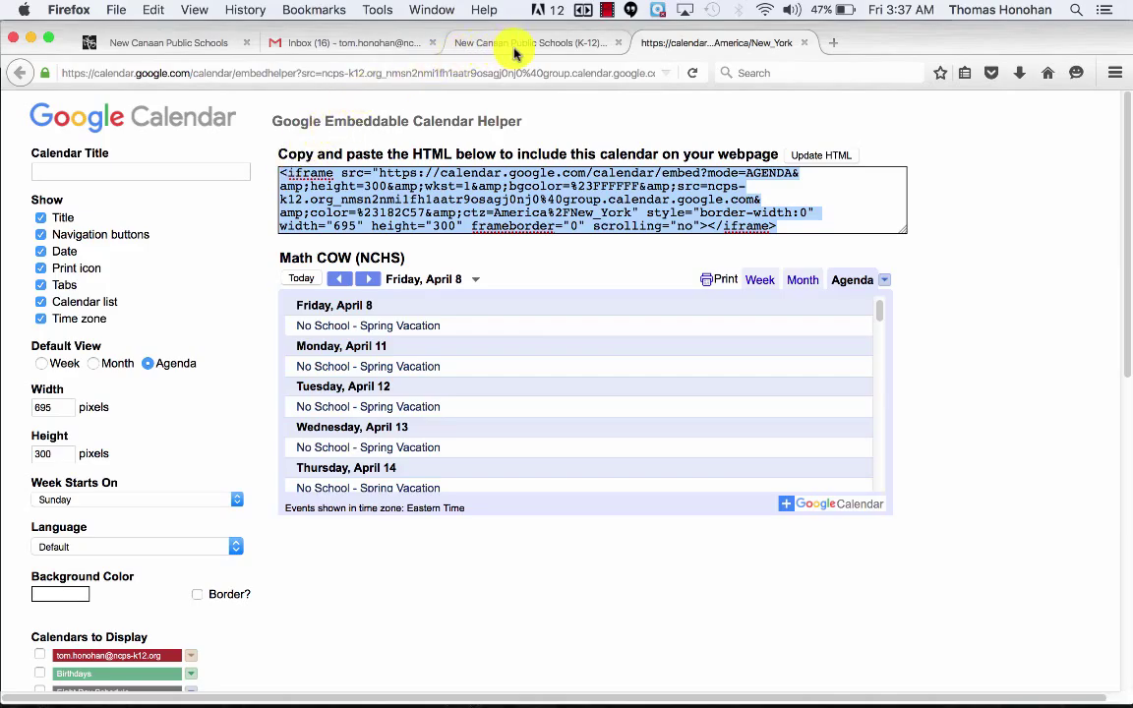
pyautogui.hotkey('ctrl', 'Up')
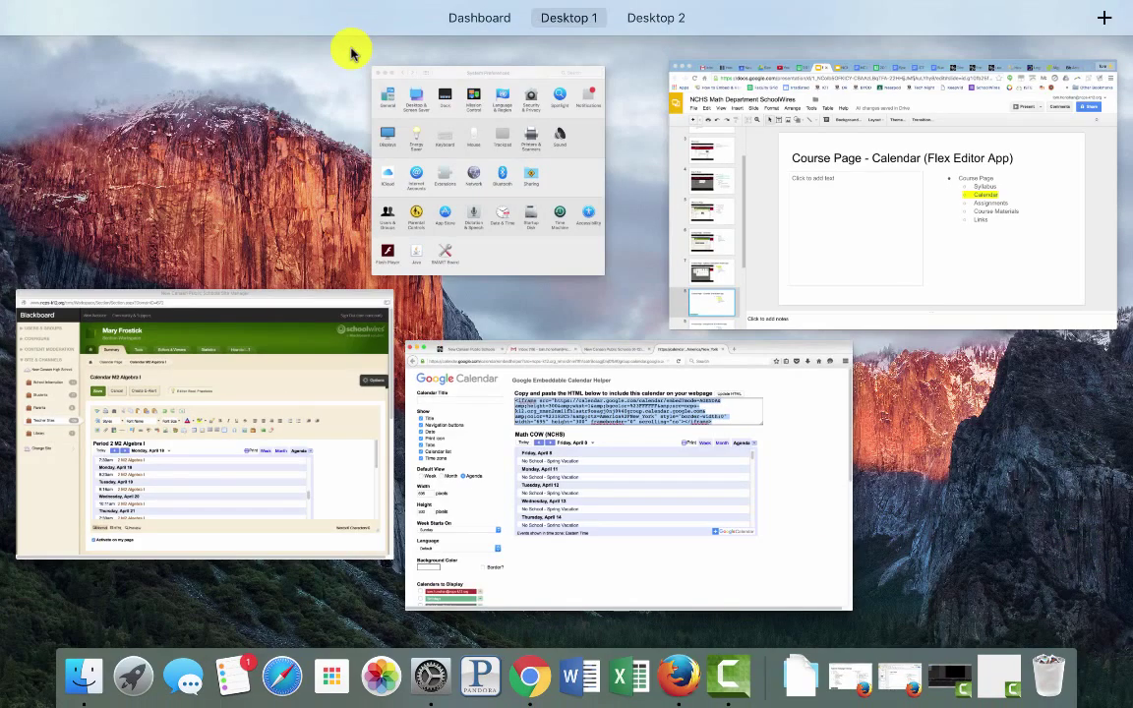
pyautogui.click(288, 386)
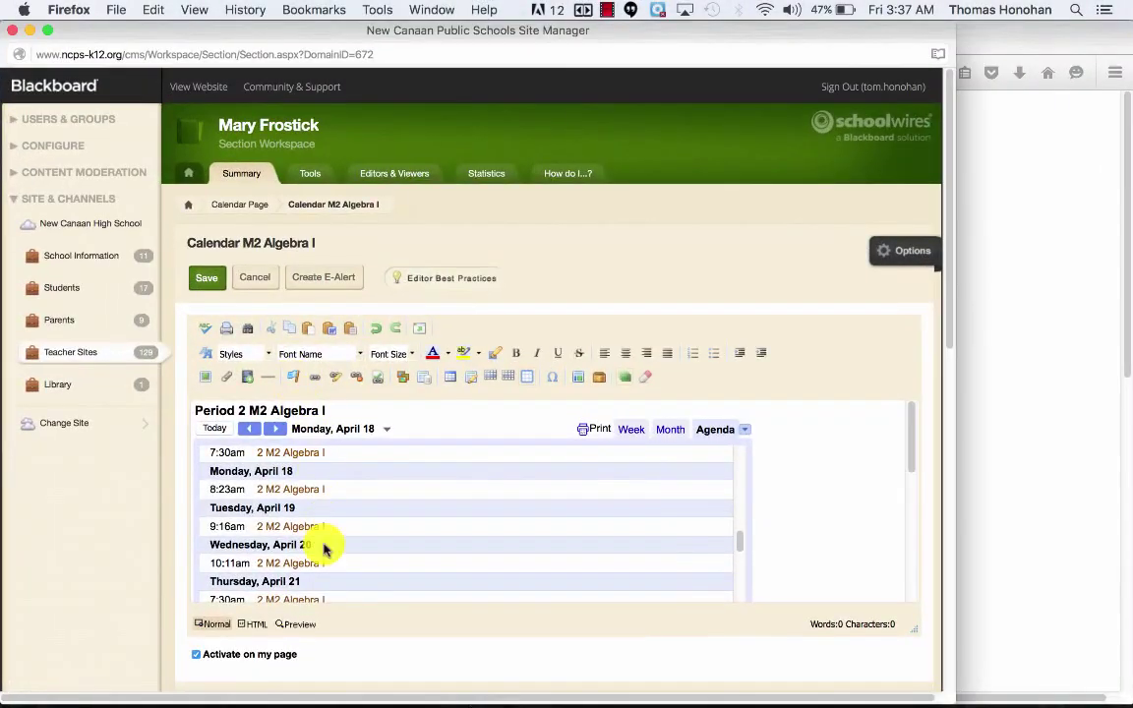
pyautogui.click(253, 627)
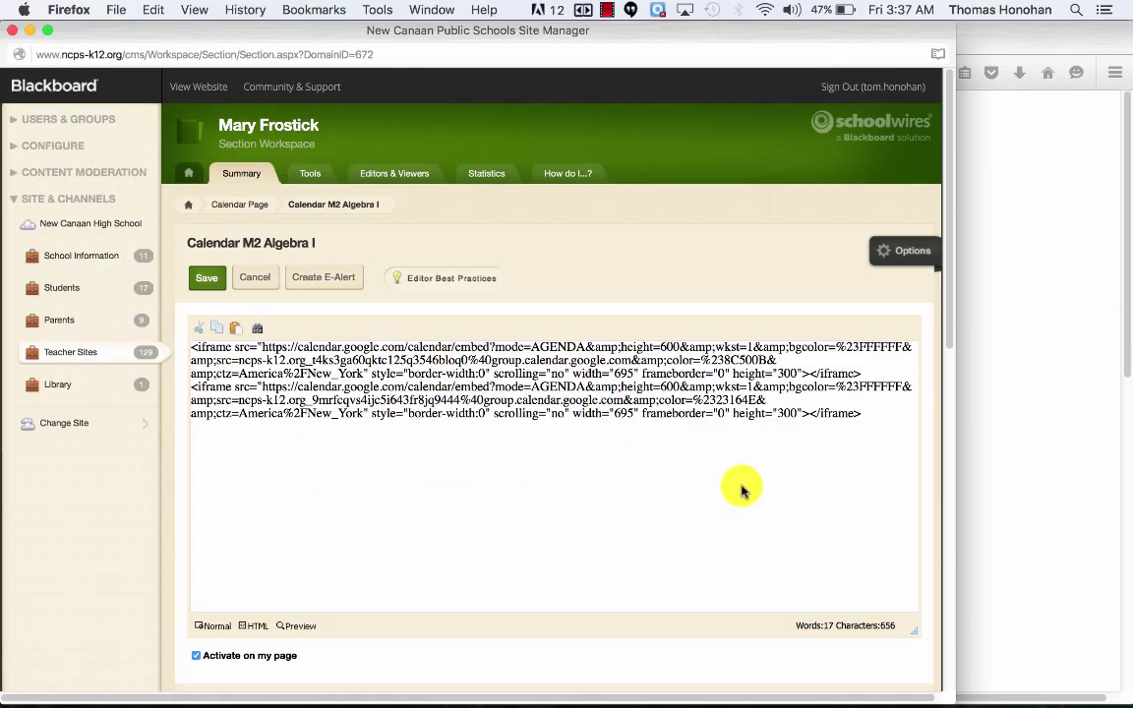
pyautogui.click(867, 415)
pyautogui.press('Return')
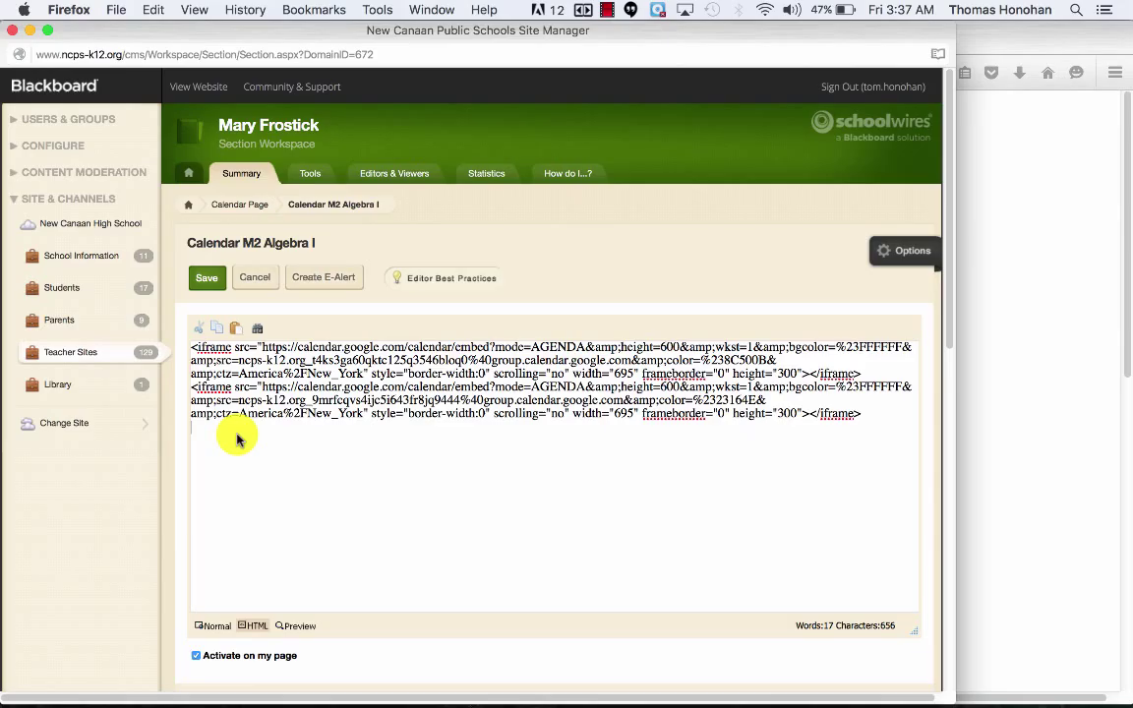
pyautogui.press('super+v')
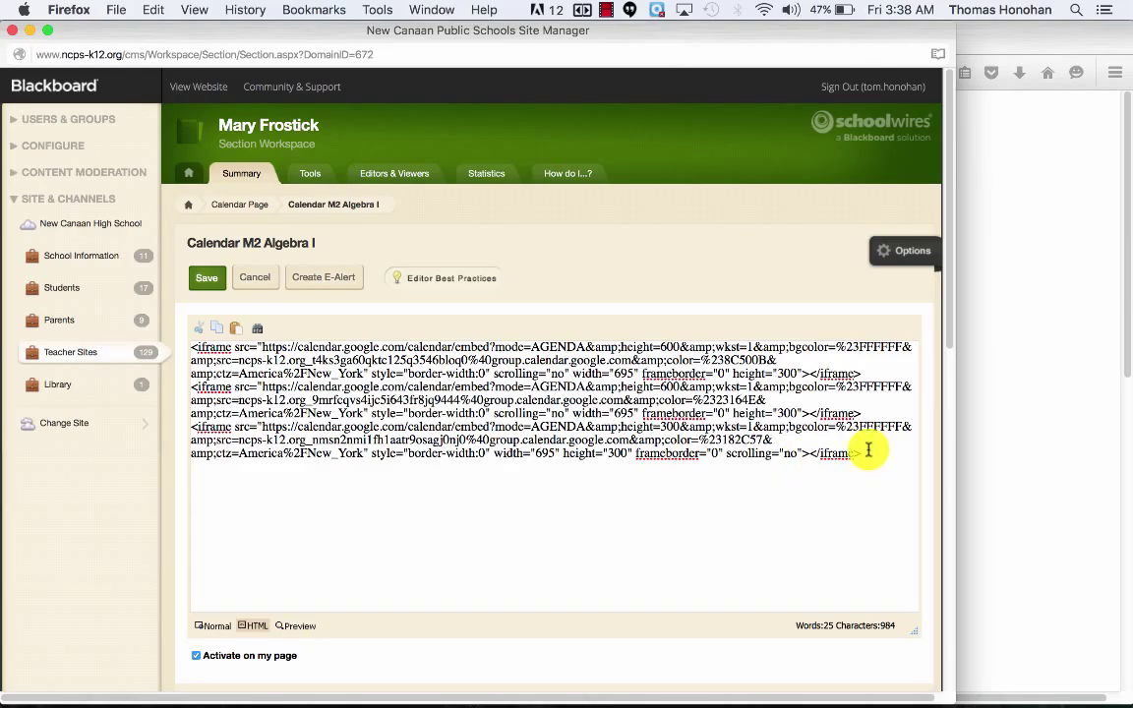
# Step: Delete the newly pasted third iframe from the Calendar page's HTML
pyautogui.moveTo(867, 451); pyautogui.dragTo(187, 433)
pyautogui.press('BackSpace')
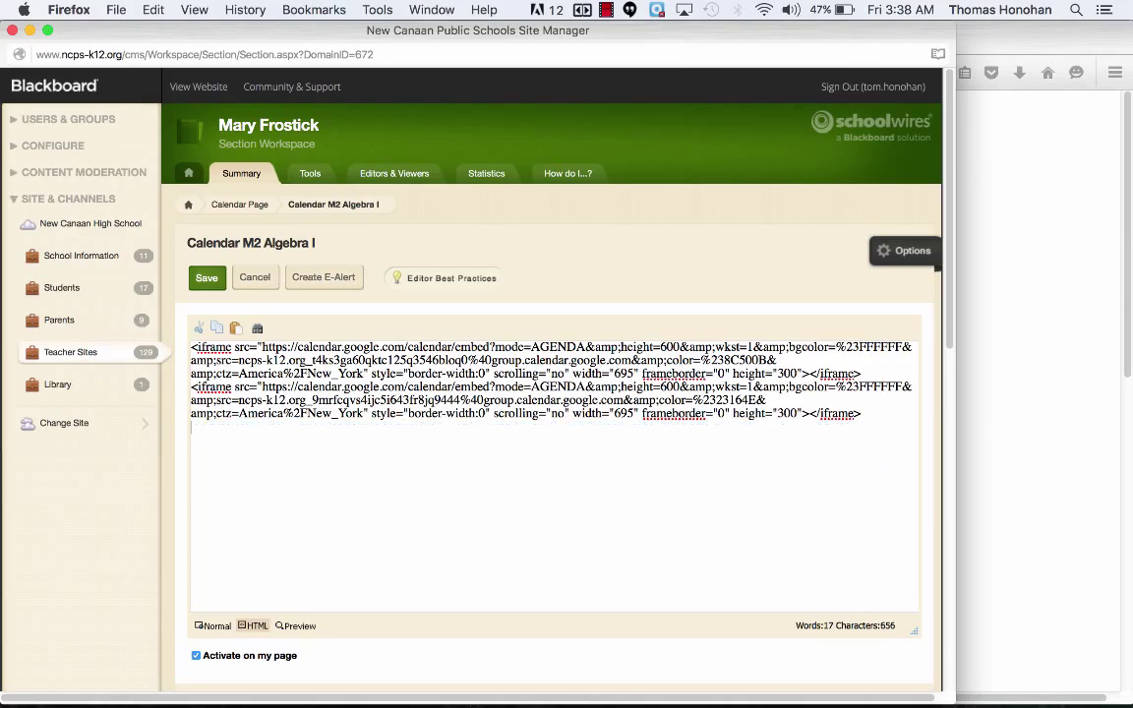
# Step: Save the M2 Algebra I Calendar page and check its embedded calendars in the editor
pyautogui.click(209, 281)
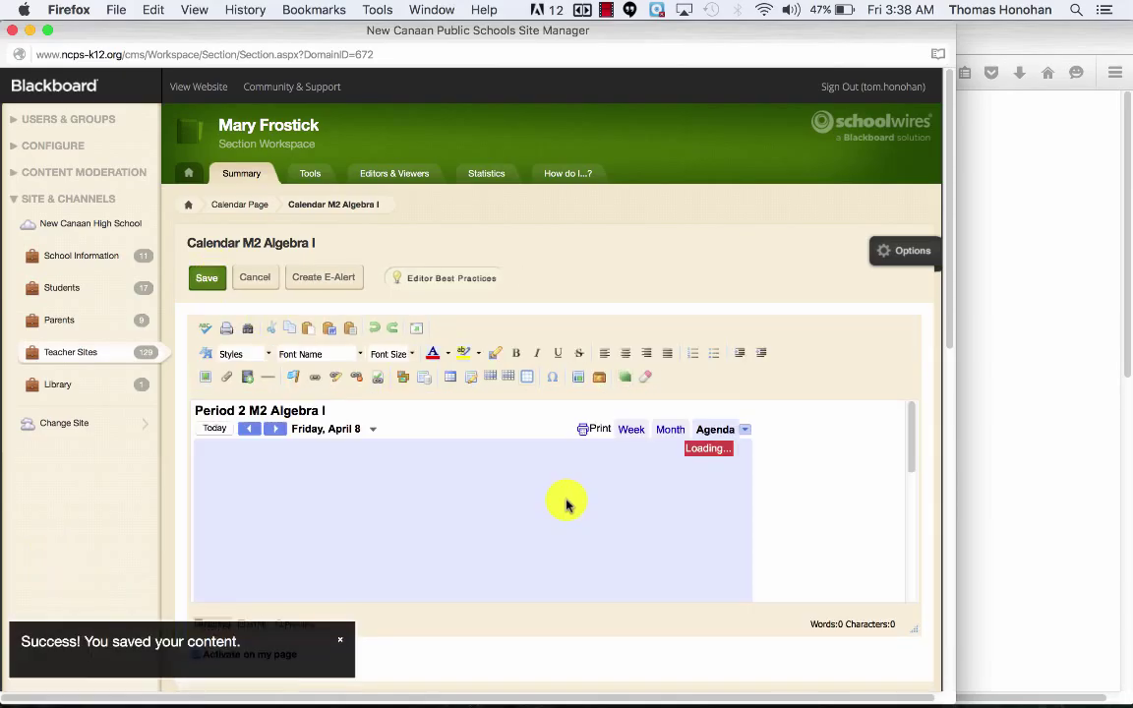
pyautogui.scroll(-2, 800, 478)
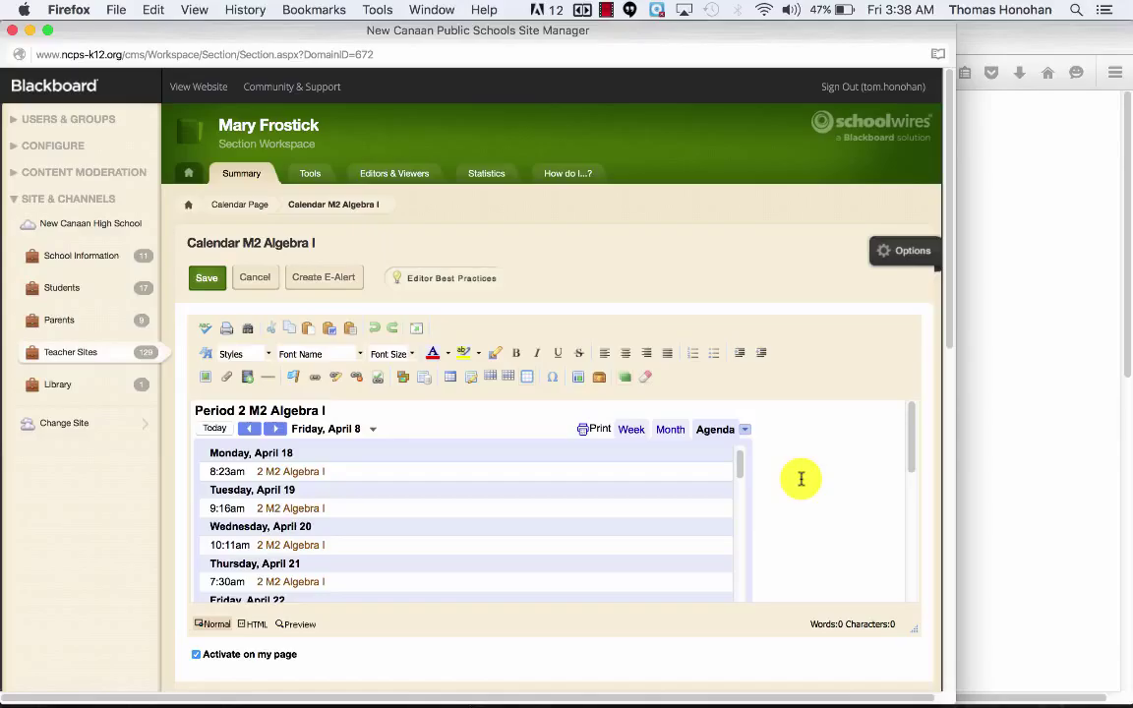
pyautogui.click(210, 282)
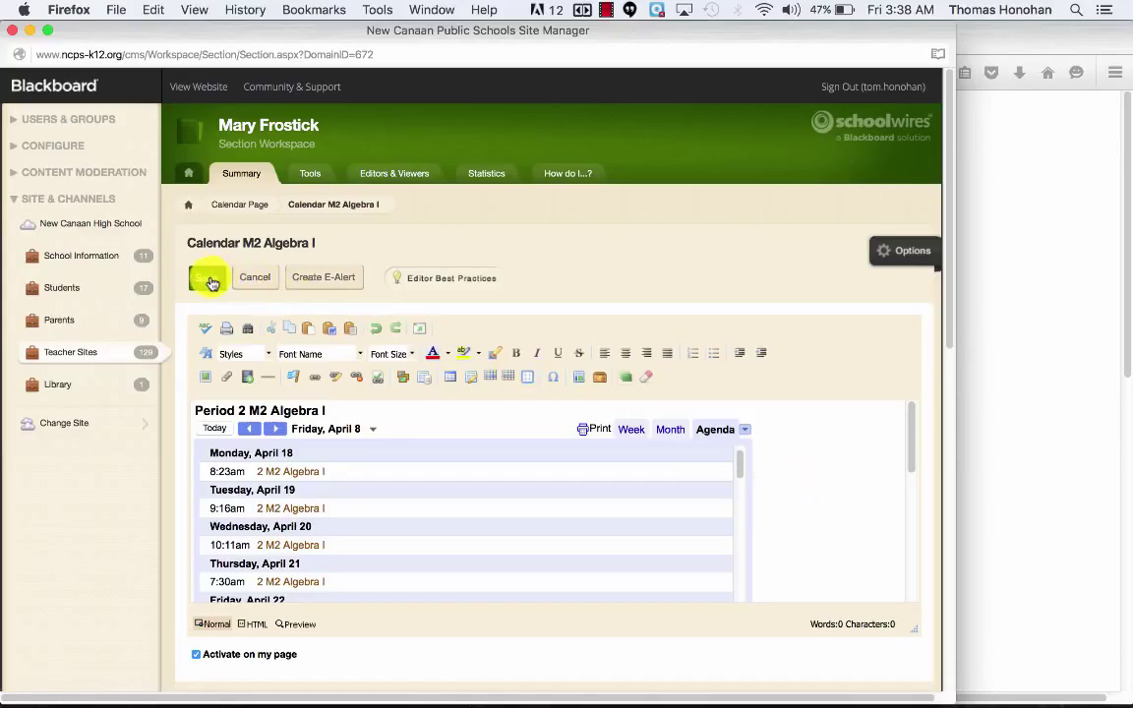